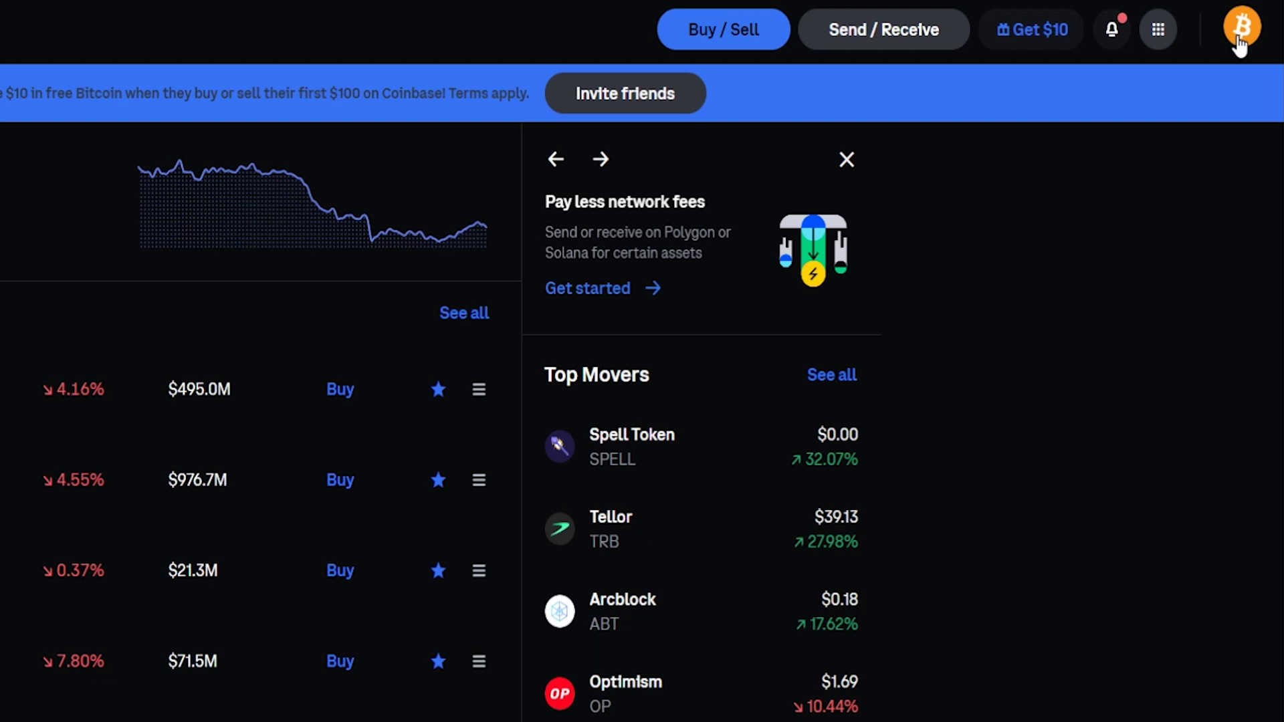
Step: Go to Settings from the profile avatar and show the Payment methods tab with the Visa card
click(1242, 27)
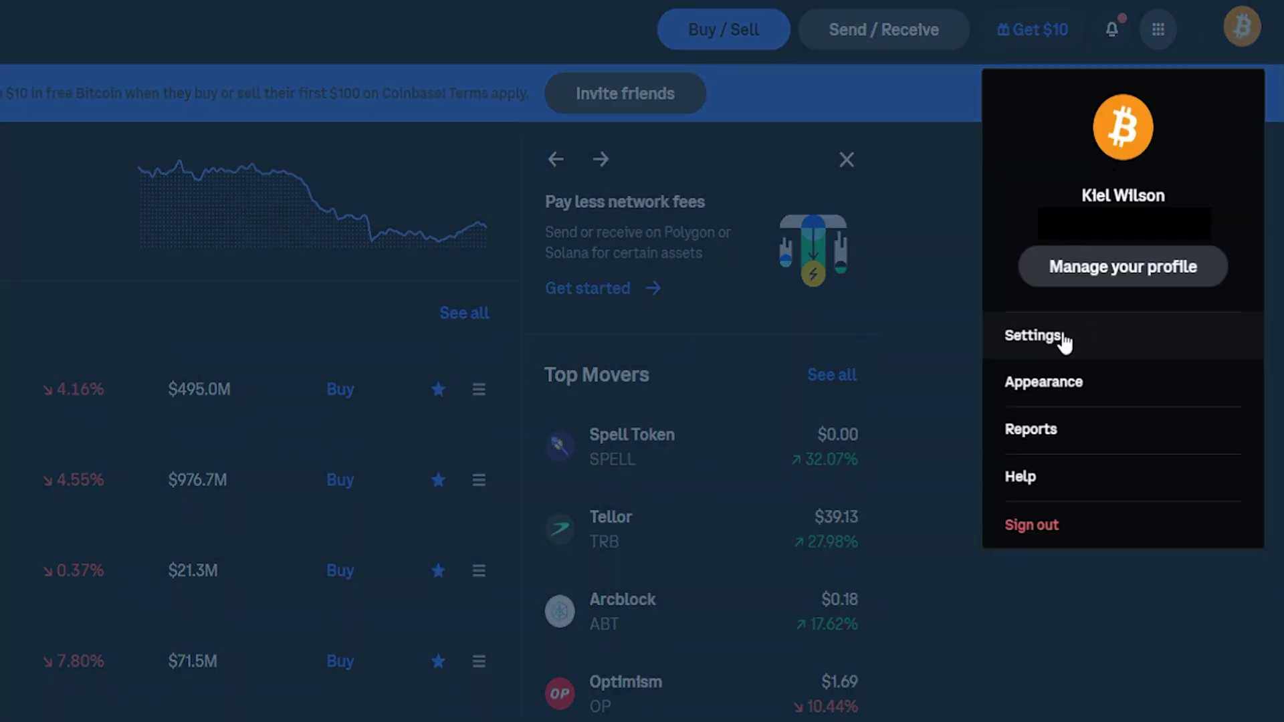
click(1053, 336)
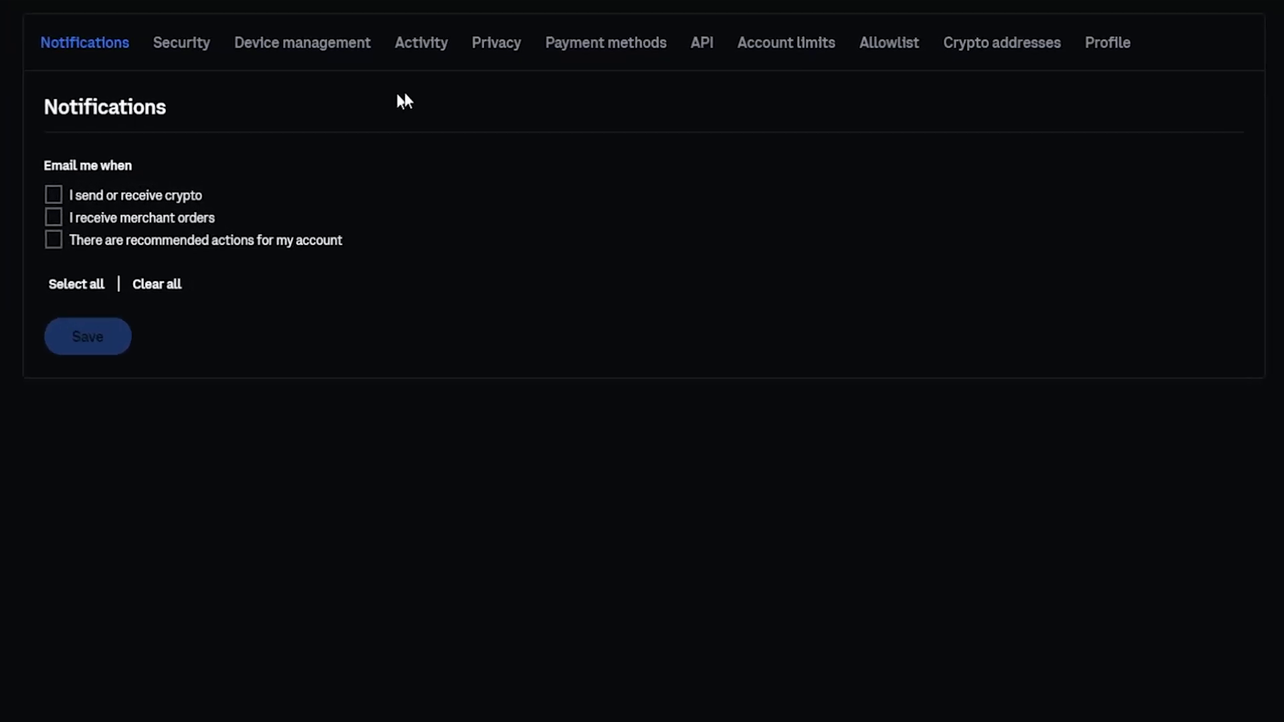
click(619, 52)
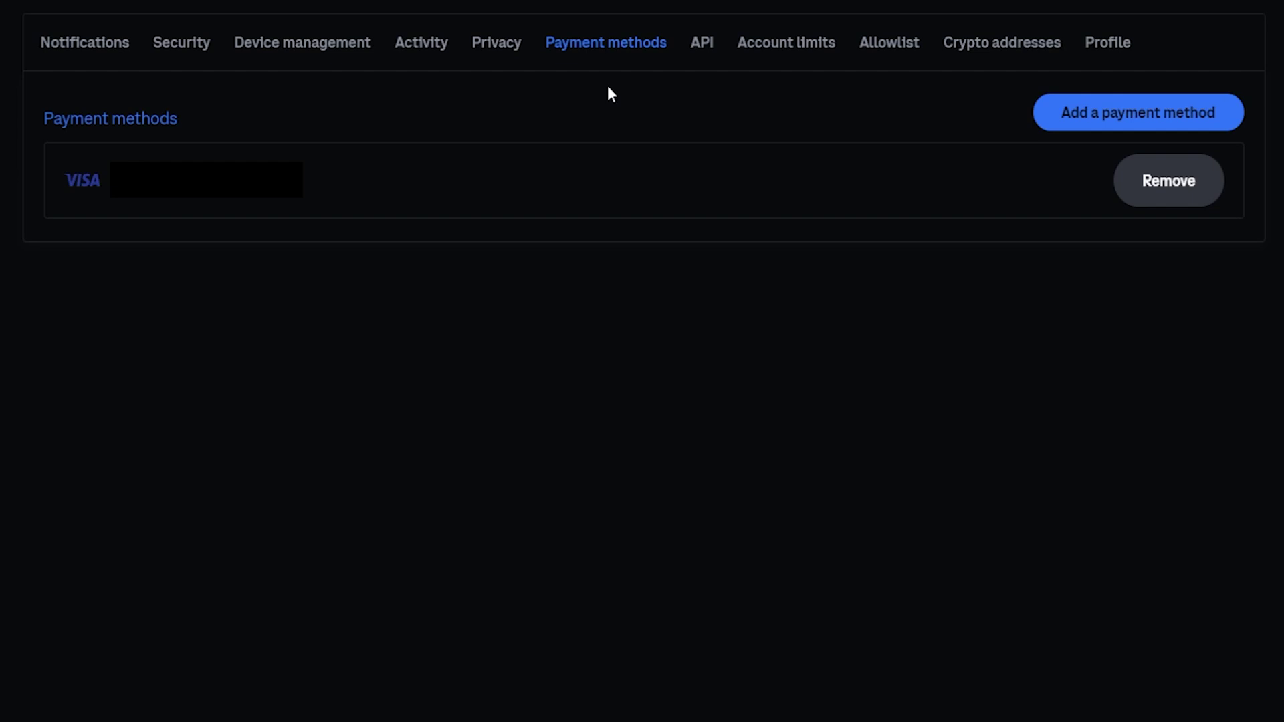
Step: Begin adding PayPal as a new payment method, up to the verification code prompt
click(1134, 119)
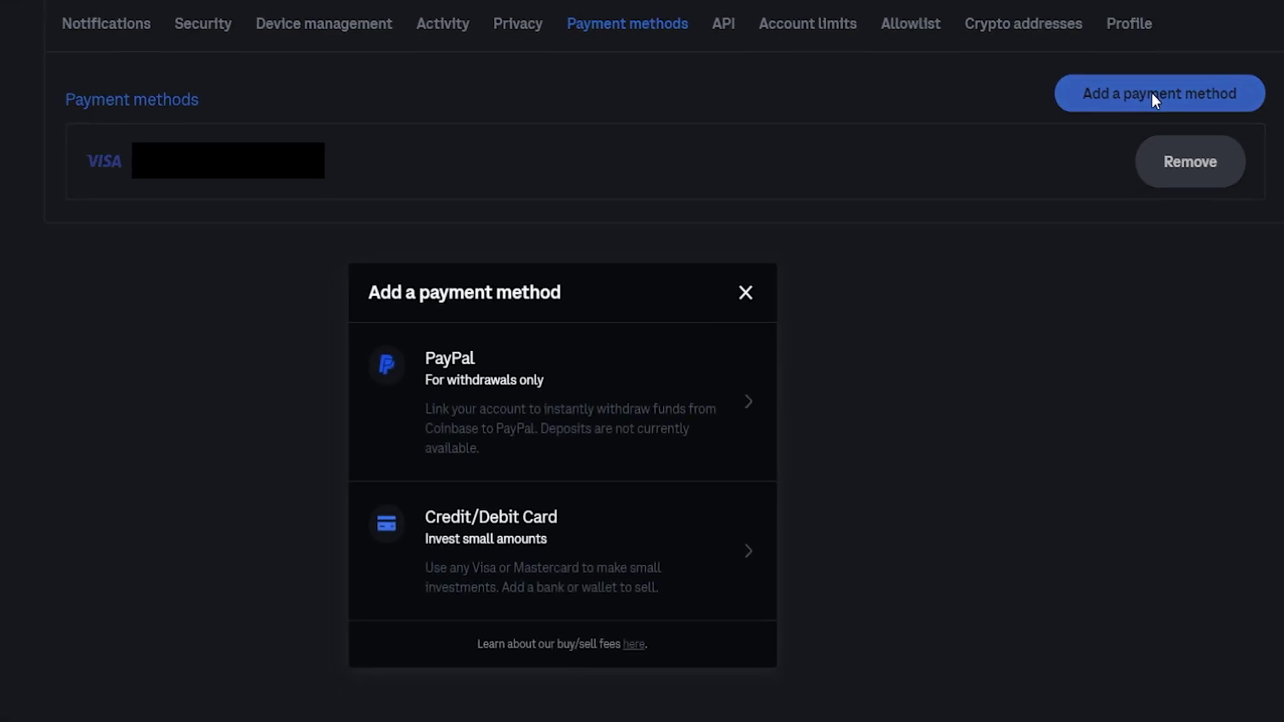
scroll(1236, 19, down, 1)
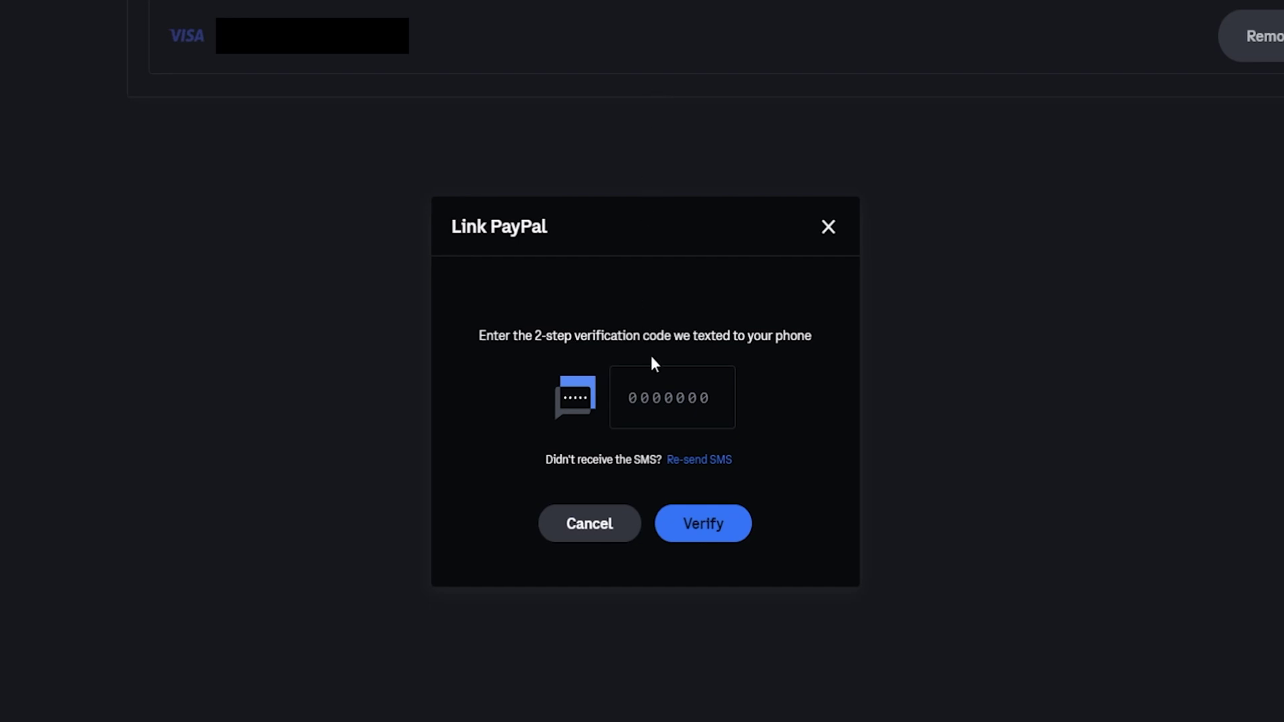
Step: Paste the texted verification code and verify the PayPal link
click(672, 398)
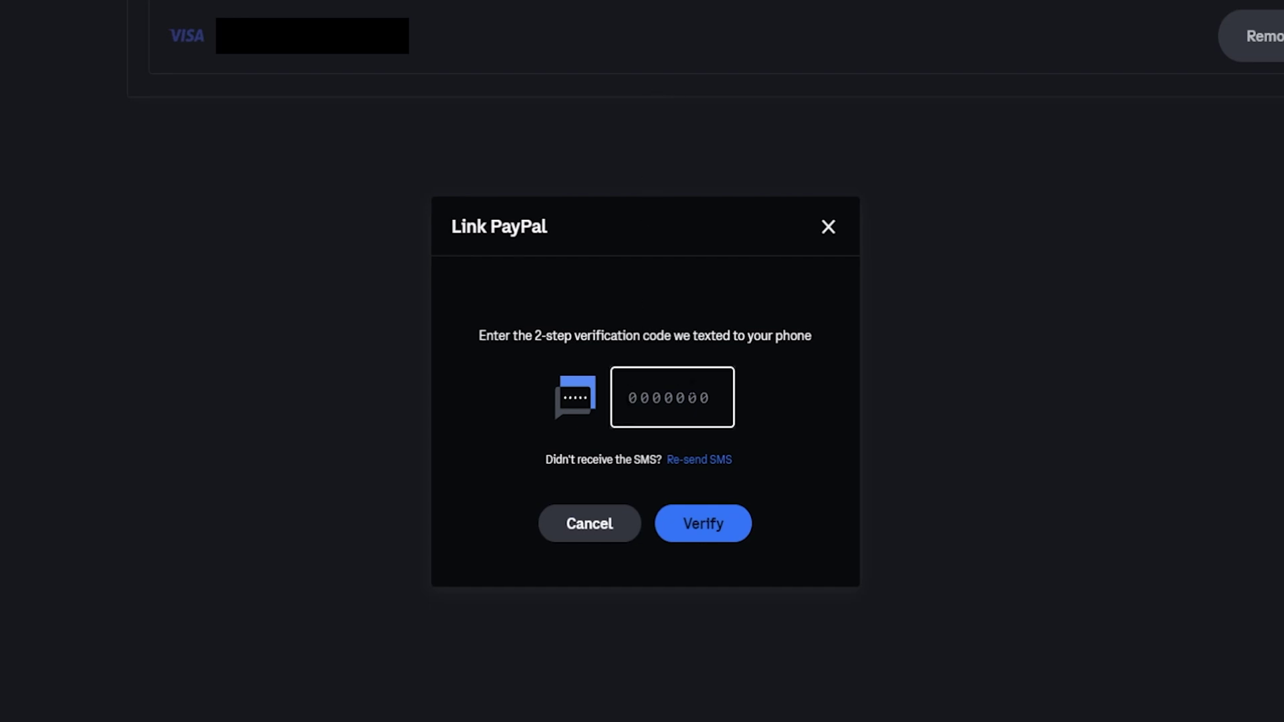
key(ctrl+v)
click(686, 523)
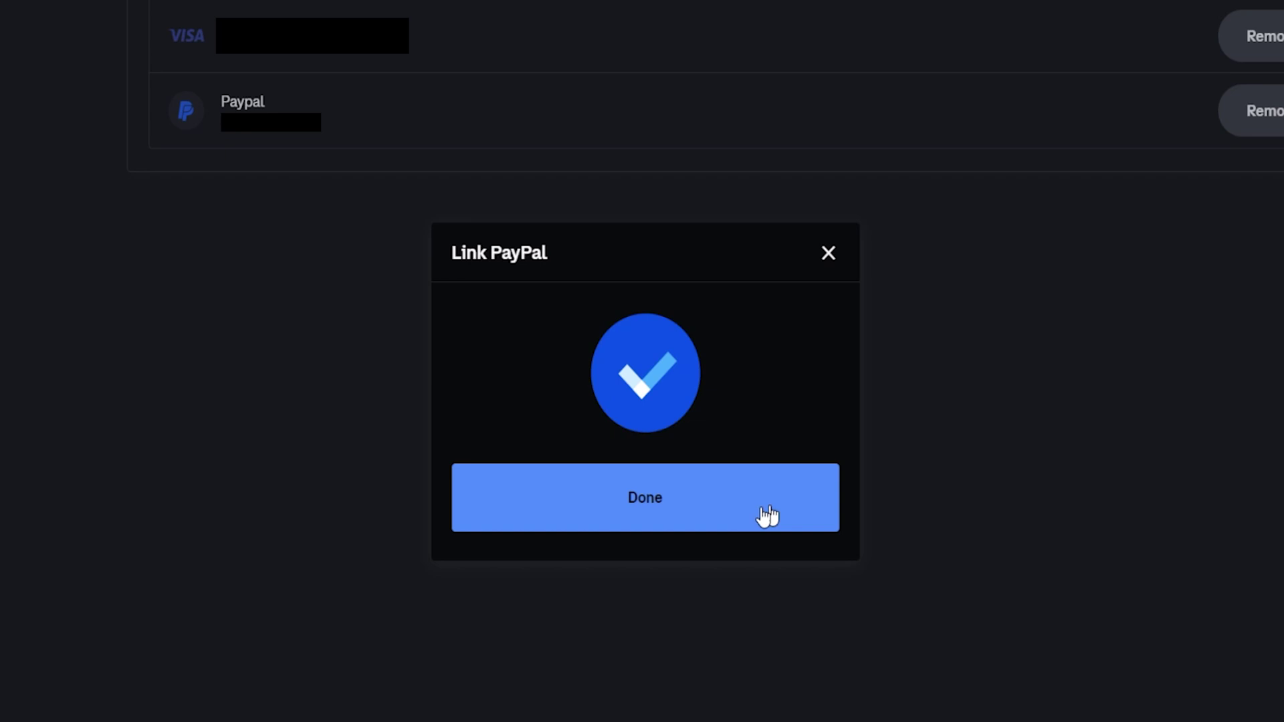
Step: Dismiss the Link PayPal success dialog with Done
click(709, 518)
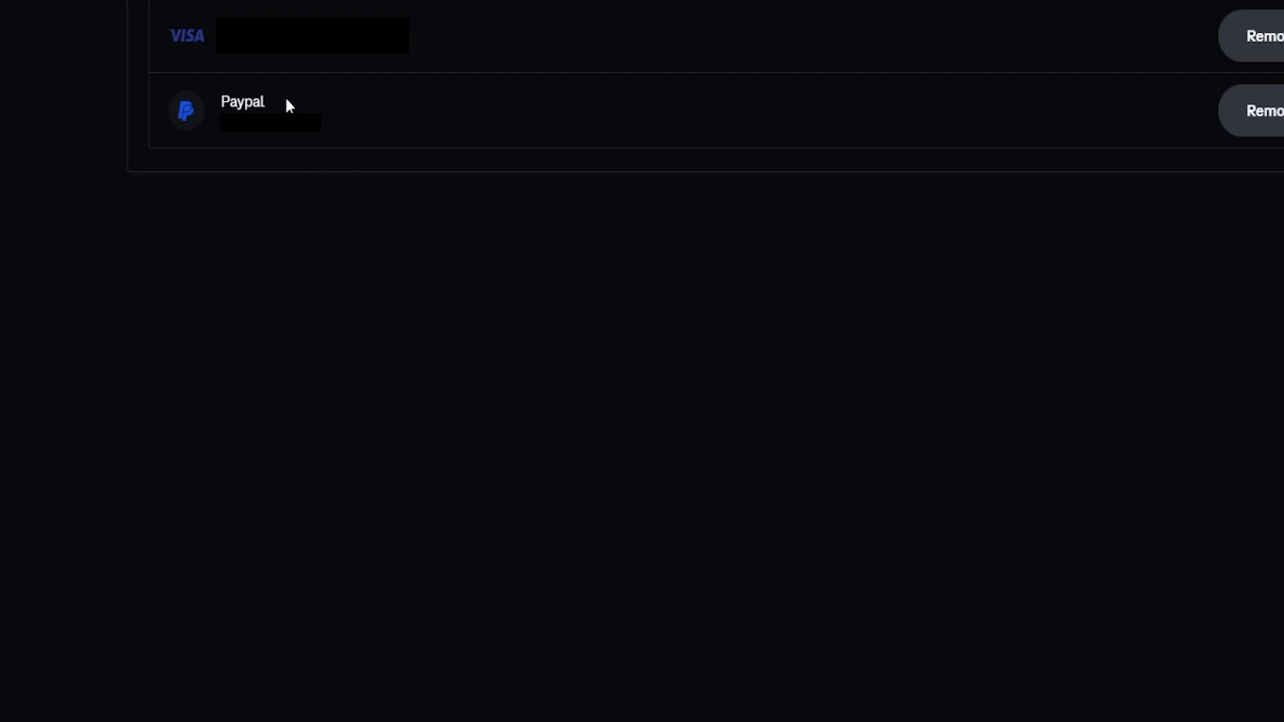